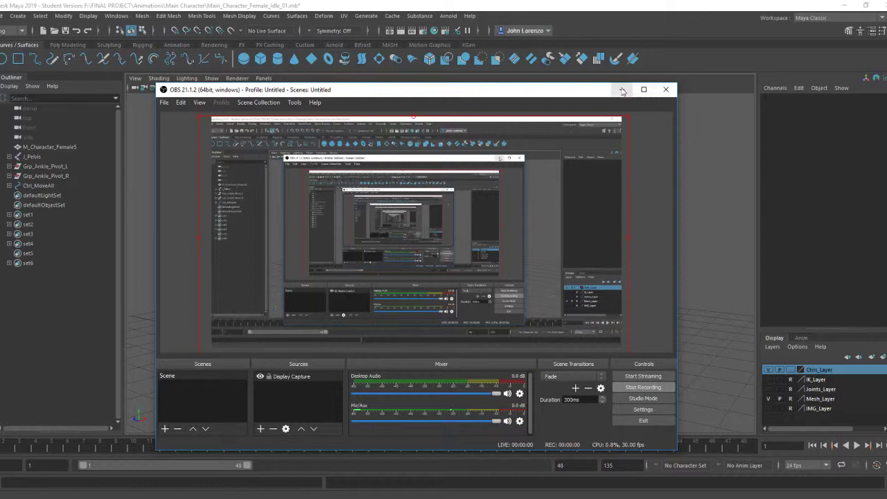
Play the 48-frame idle animation, orbit to view the character from behind, then return to frame 1
{"action": "left_click", "coordinate": [621, 89]}
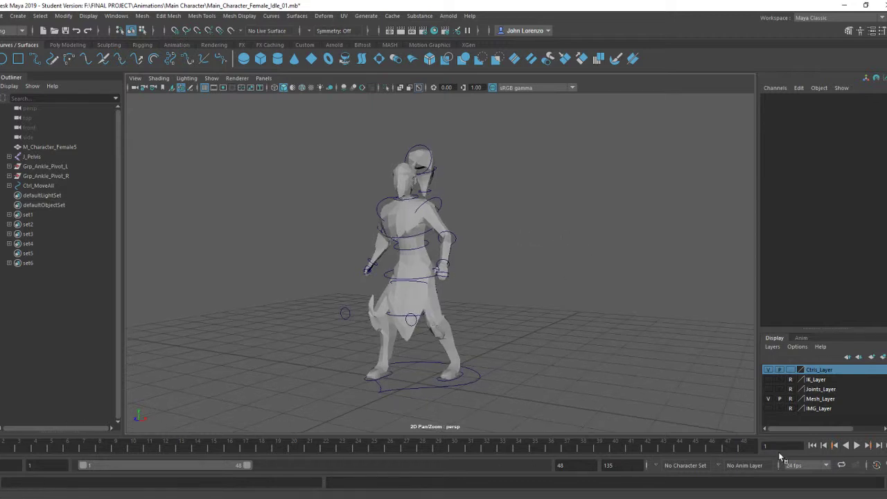
{"action": "left_click", "coordinate": [857, 446]}
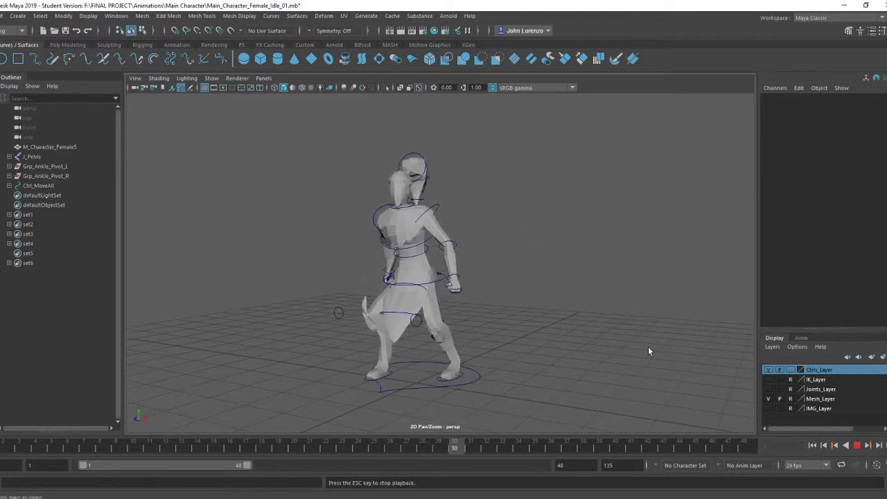
{"action": "mouse_move", "coordinate": [600, 336]}
{"action": "left_mouse_down", "text": "alt"}
{"action": "mouse_move", "coordinate": [440, 352]}
{"action": "mouse_move", "coordinate": [616, 340]}
{"action": "left_mouse_up", "text": "alt"}
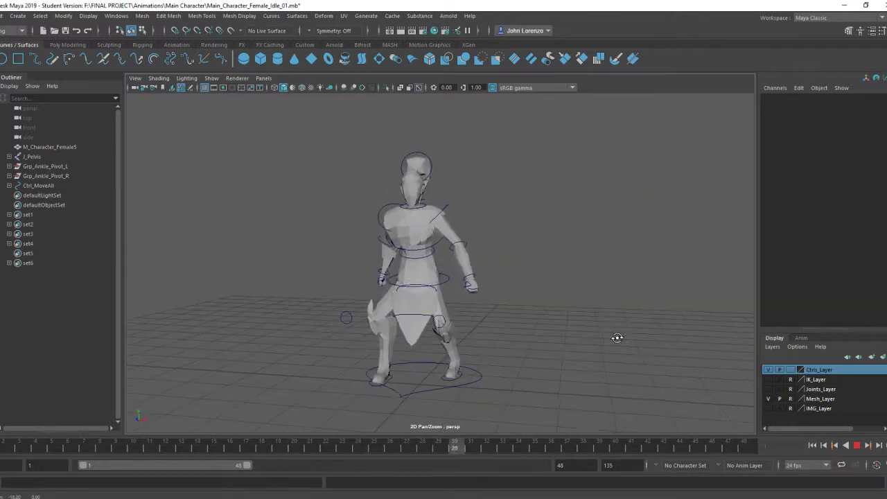
{"action": "left_click", "coordinate": [858, 449]}
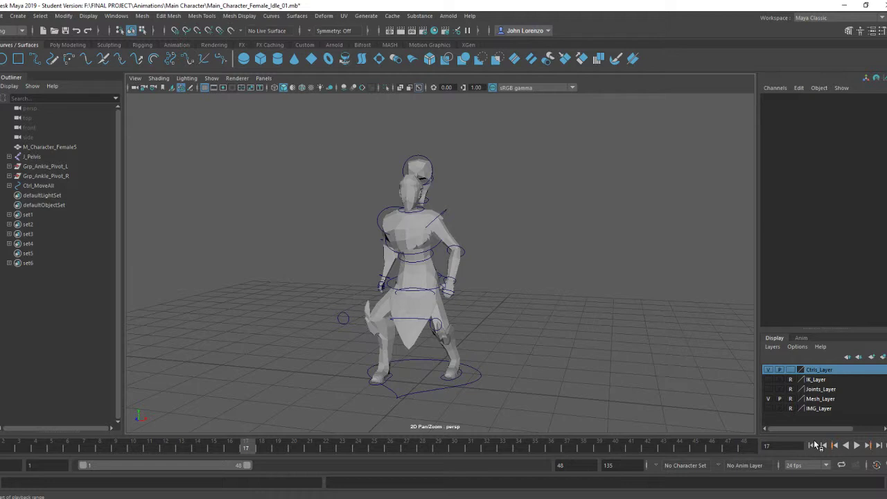
{"action": "left_click", "coordinate": [2, 449]}
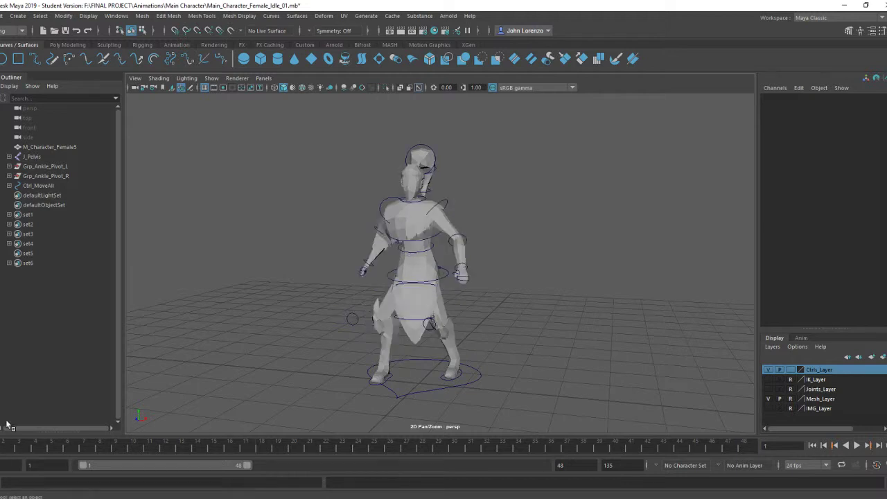
Select M_Character_Female5 and the entire J_Pelvis joint hierarchy
{"action": "left_click", "coordinate": [57, 147]}
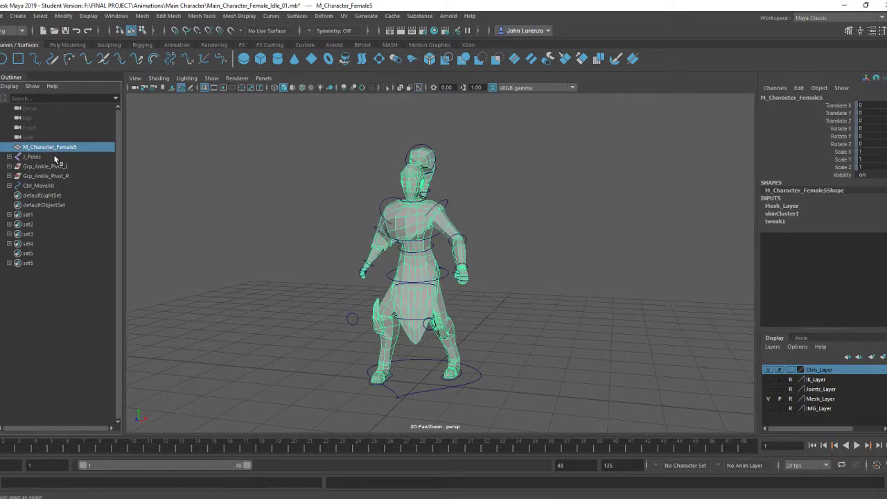
{"action": "left_click", "coordinate": [55, 160], "text": "ctrl"}
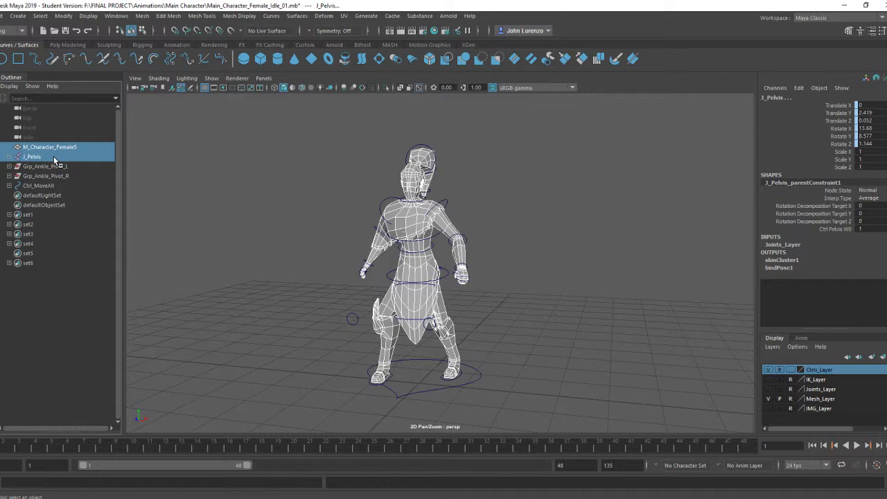
{"action": "left_click", "coordinate": [40, 17]}
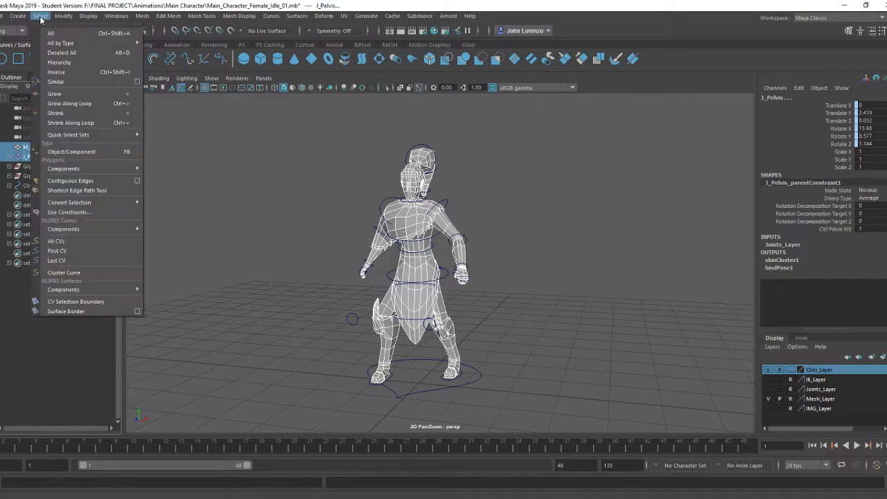
{"action": "left_click", "coordinate": [59, 62]}
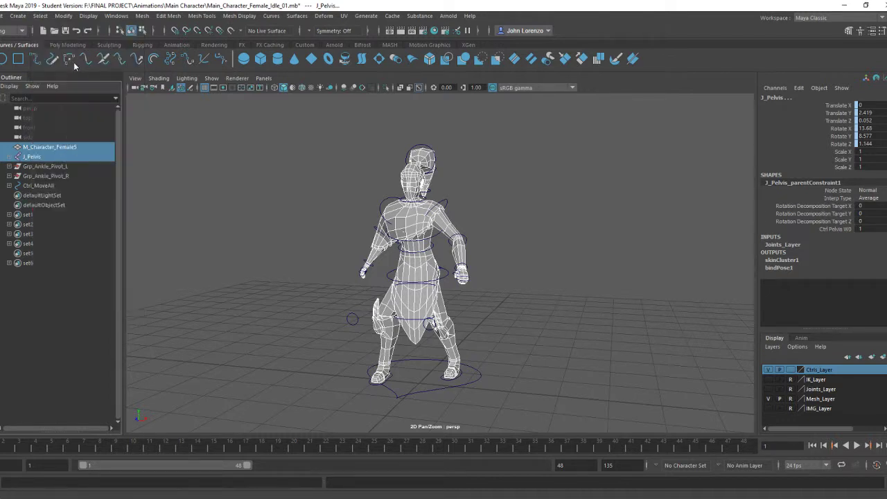
{"action": "left_click", "coordinate": [10, 158], "text": "shift"}
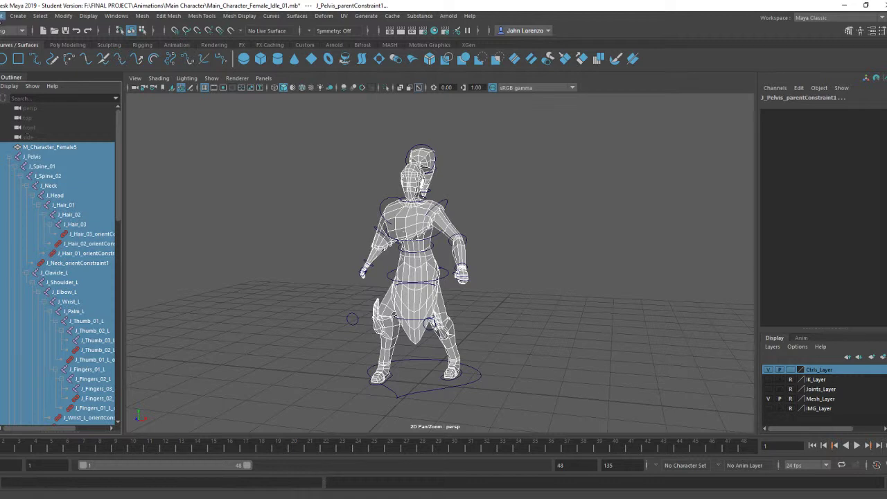
Bake the selection's animation into keys with Bake Simulation, then collapse J_Pelvis
{"action": "left_click", "coordinate": [2, 16]}
{"action": "mouse_move", "coordinate": [42, 103]}
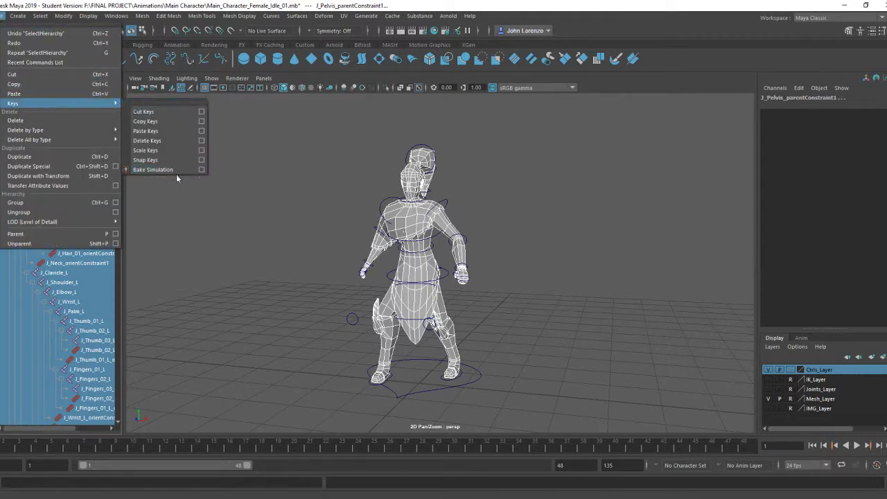
{"action": "left_click", "coordinate": [177, 169]}
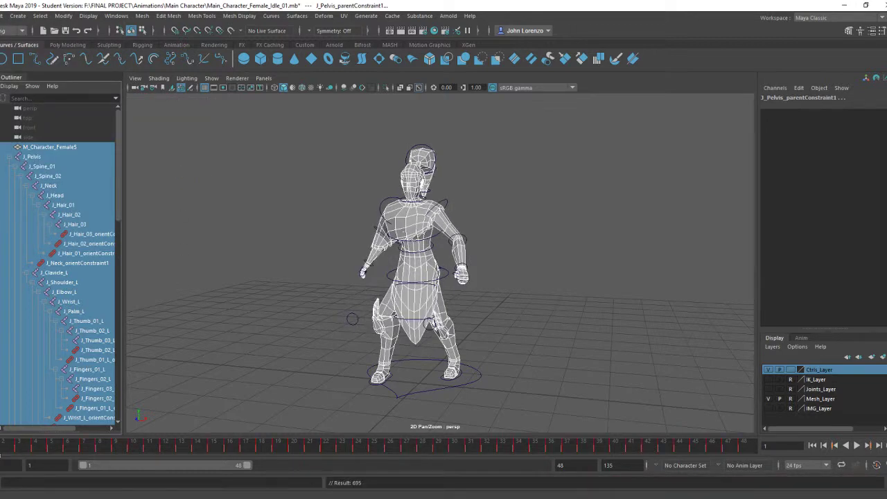
{"action": "left_click", "coordinate": [18, 156]}
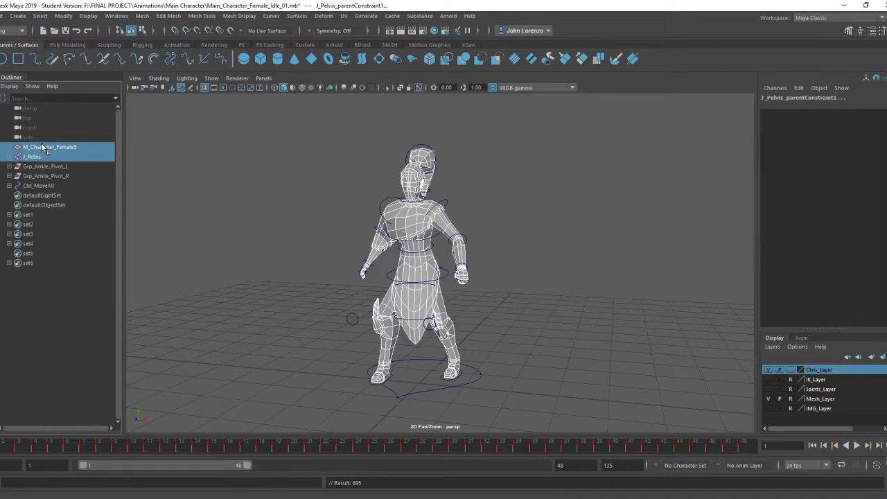
Delete Grp_Ankle_Pivot_L, Grp_Ankle_Pivot_R and Ctrl_MoveAll from the Outliner
{"action": "left_click", "coordinate": [46, 148]}
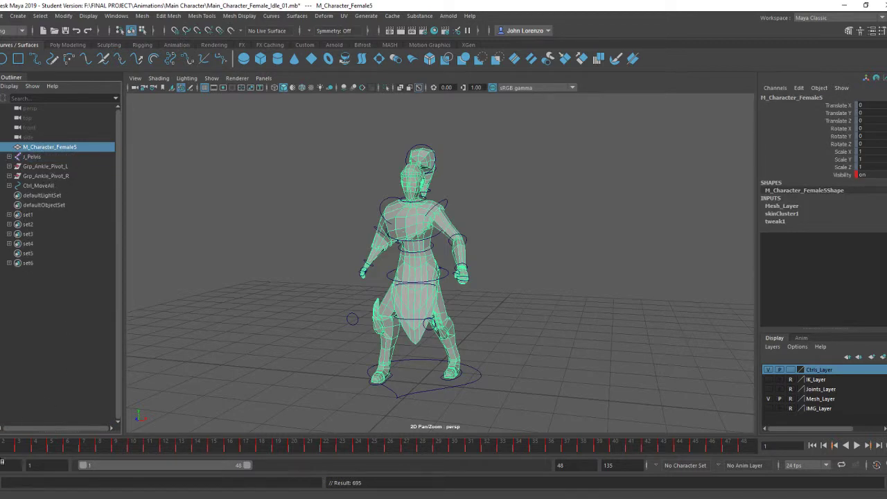
{"action": "middle_click_drag", "start_coordinate": [44, 167], "coordinate": [36, 167]}
{"action": "left_click_drag", "start_coordinate": [36, 169], "coordinate": [39, 187]}
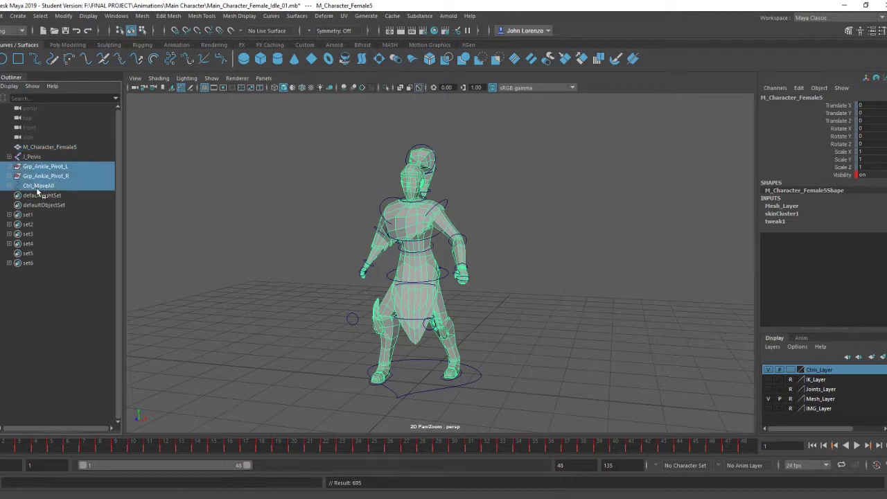
{"action": "middle_click_drag", "start_coordinate": [39, 188], "coordinate": [46, 151]}
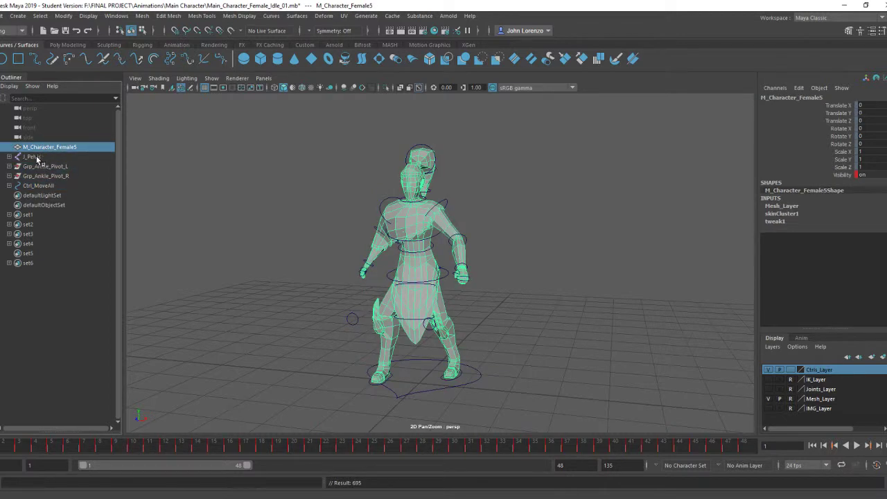
{"action": "left_click", "coordinate": [36, 157]}
{"action": "left_click_drag", "start_coordinate": [37, 168], "coordinate": [37, 185]}
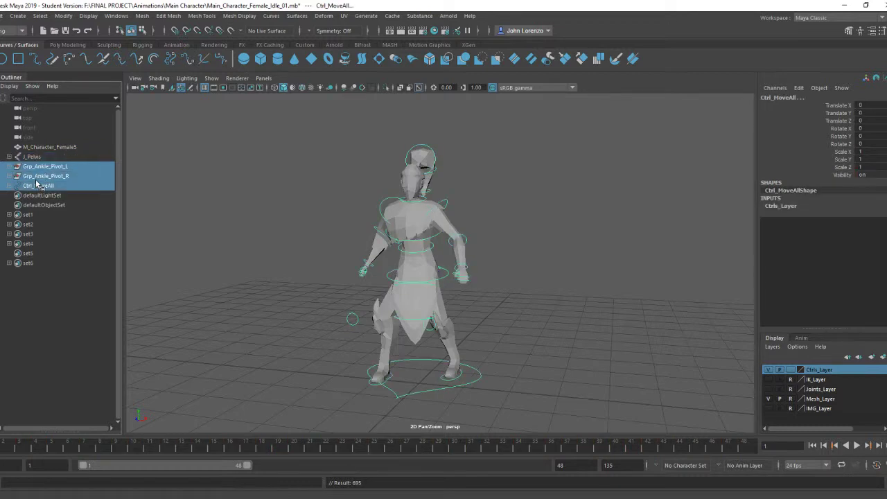
{"action": "key", "text": "Delete"}
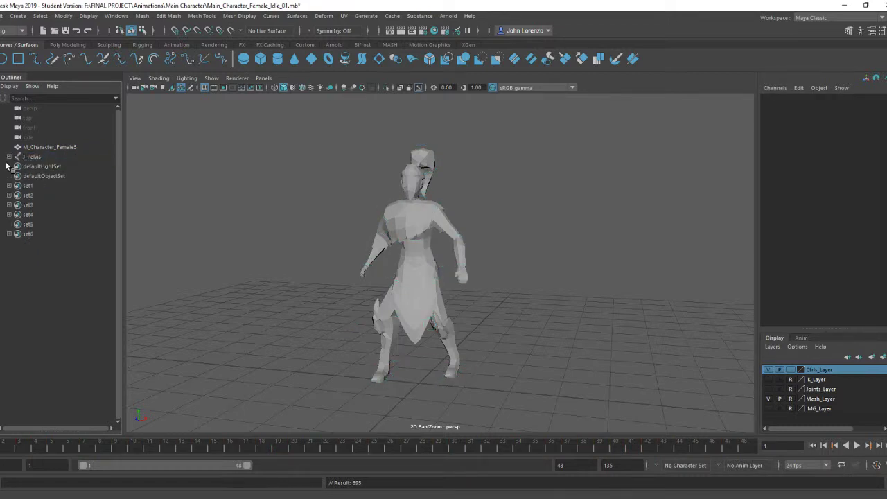
Delete the J_Hair_03 orient constraint and J_Pelvis_parentConstraint1 from the J_Pelvis hierarchy
{"action": "left_click", "coordinate": [9, 157], "text": "shift"}
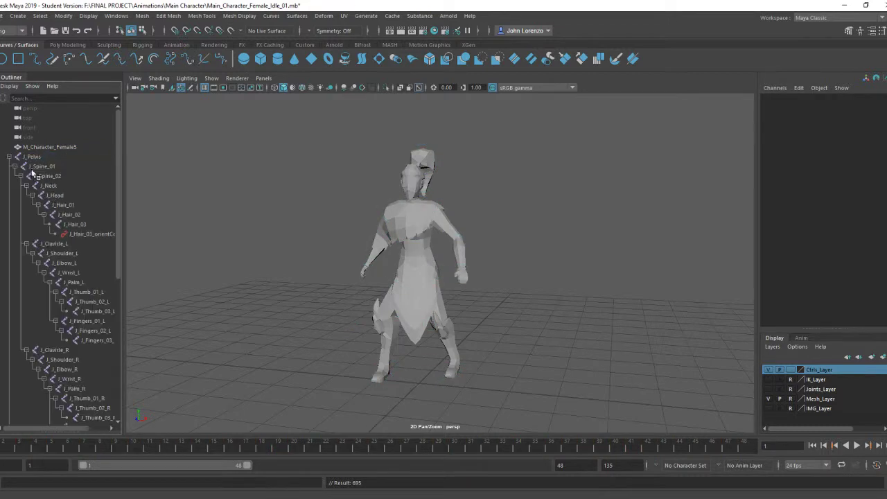
{"action": "left_click", "coordinate": [84, 235]}
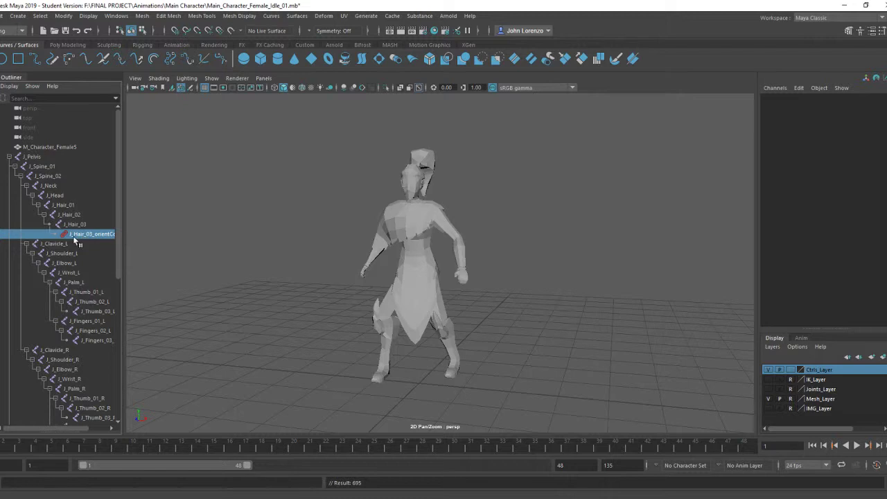
{"action": "scroll", "coordinate": [72, 233], "scroll_direction": "down", "scroll_amount": 10}
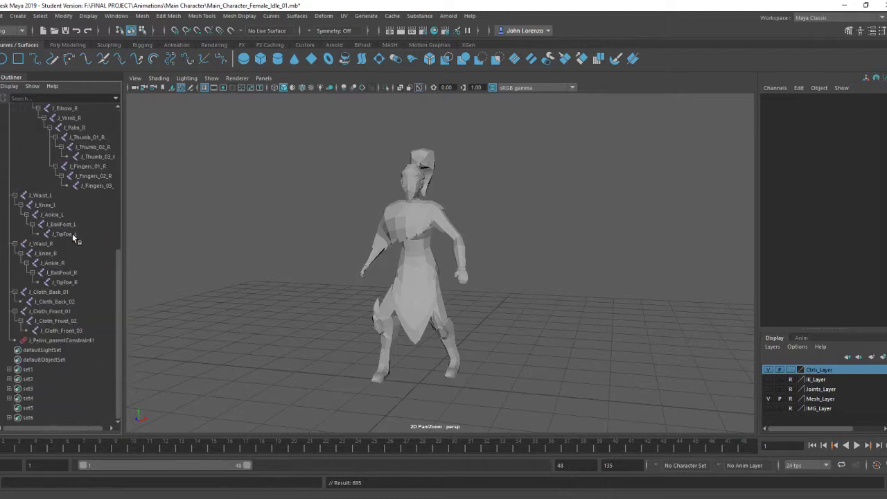
{"action": "left_click", "coordinate": [66, 338]}
{"action": "key", "text": "Delete"}
{"action": "scroll", "coordinate": [41, 242], "scroll_direction": "up", "scroll_amount": 10}
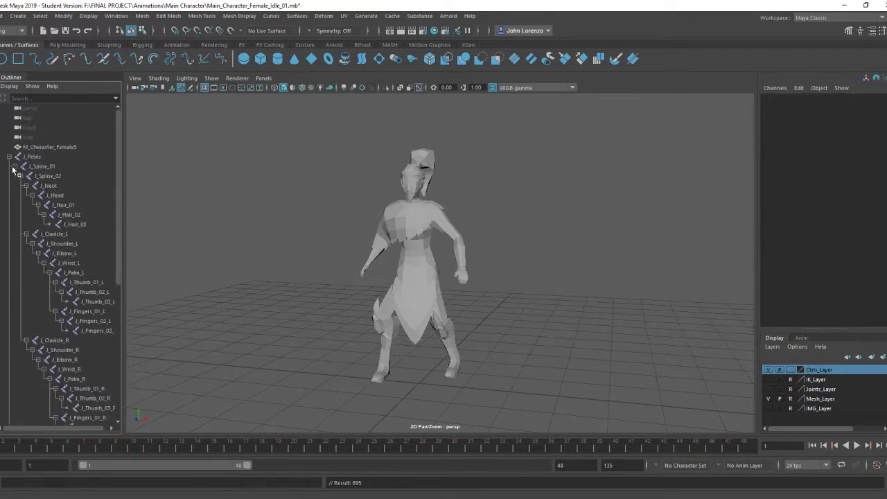
Delete the Ctrls, IK, Joints, Mesh and IMG display layers
{"action": "right_click", "coordinate": [819, 371]}
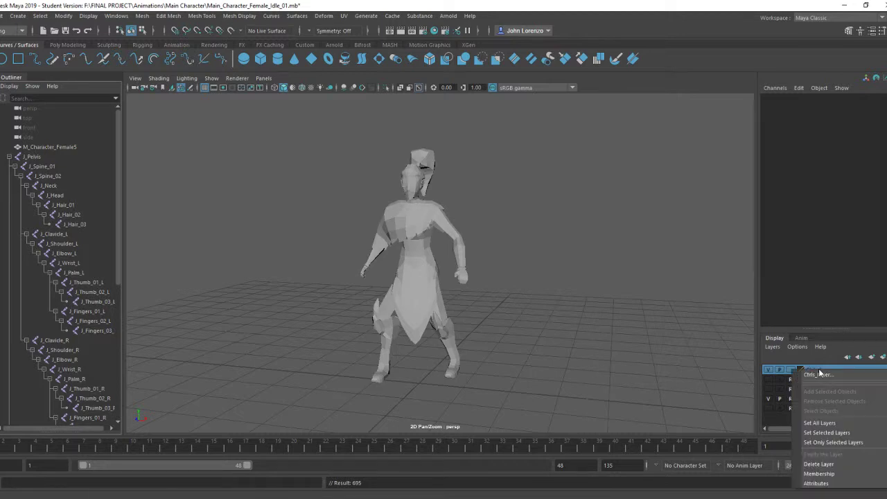
{"action": "left_click", "coordinate": [822, 455]}
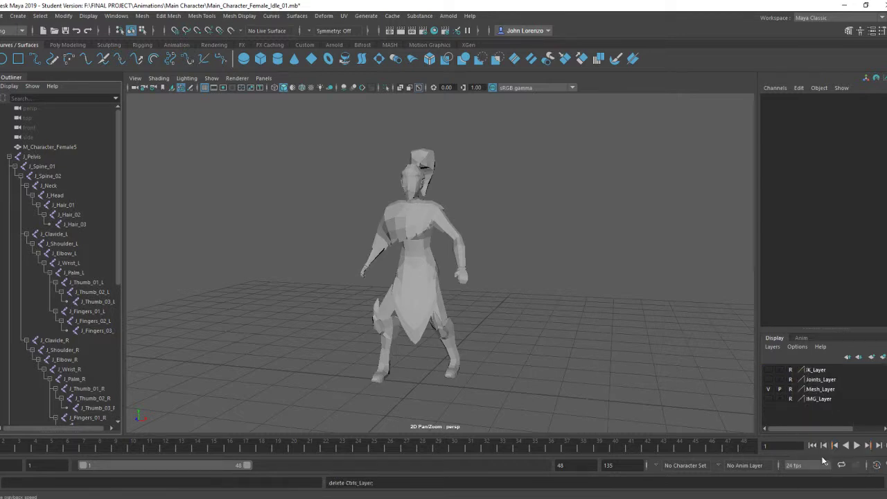
{"action": "right_click", "coordinate": [816, 372]}
{"action": "left_click", "coordinate": [817, 466]}
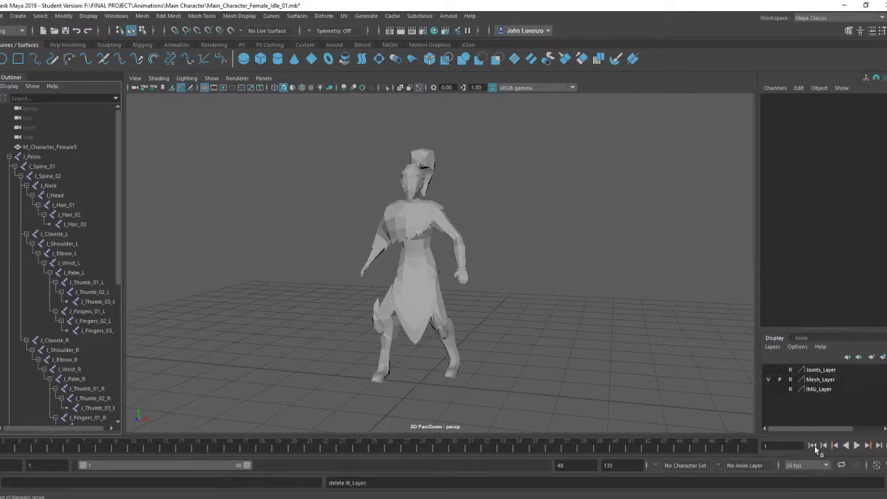
{"action": "right_click", "coordinate": [817, 372]}
{"action": "left_click", "coordinate": [826, 463]}
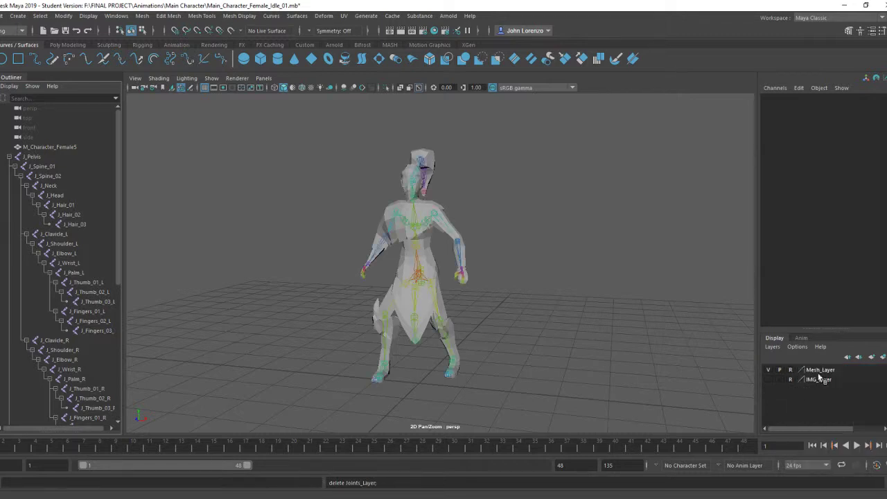
{"action": "right_click", "coordinate": [818, 374]}
{"action": "left_click", "coordinate": [819, 462]}
{"action": "right_click", "coordinate": [812, 374]}
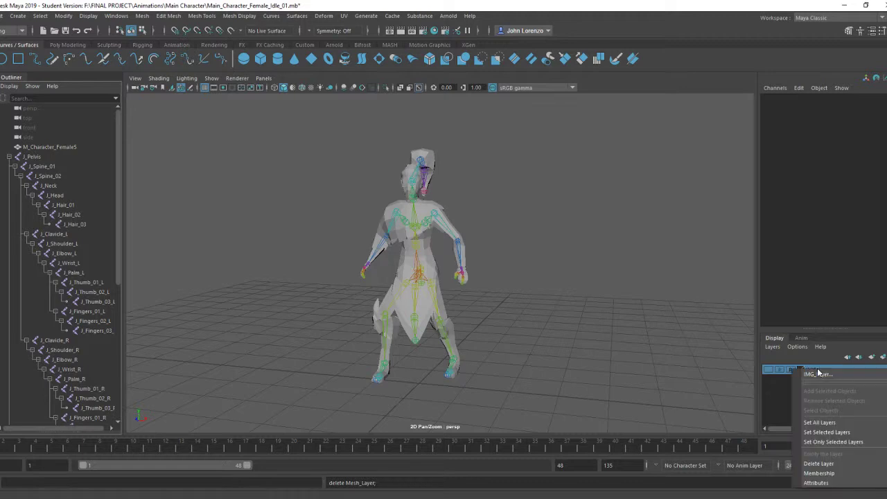
{"action": "left_click", "coordinate": [816, 464]}
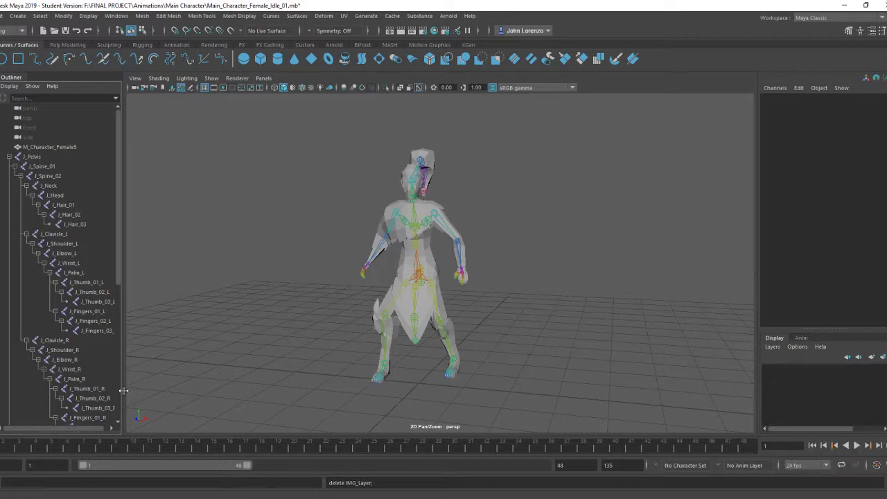
Reselect M_Character_Female5 together with the whole J_Pelvis joint hierarchy
{"action": "left_click", "coordinate": [50, 147]}
{"action": "left_click", "coordinate": [34, 157]}
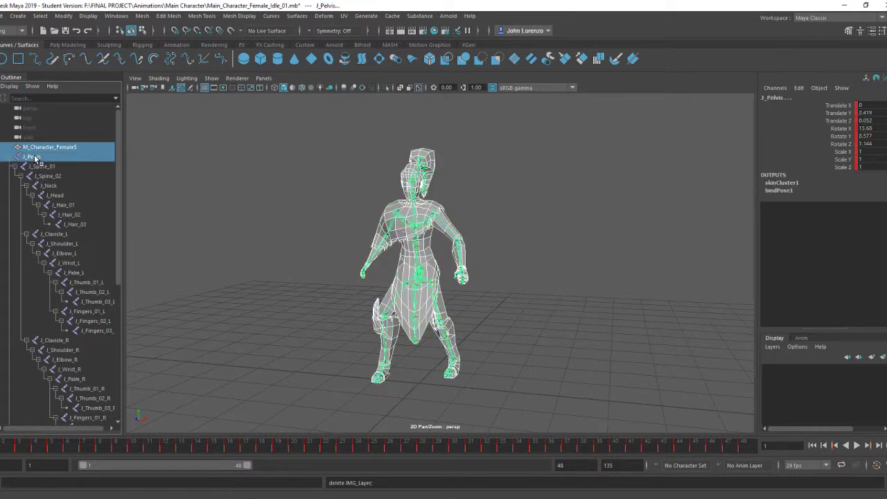
{"action": "left_click", "coordinate": [40, 16]}
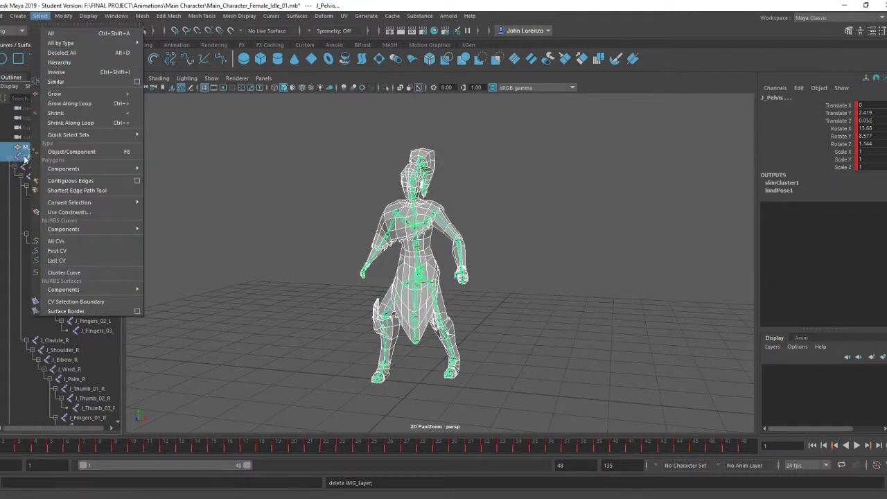
{"action": "left_click", "coordinate": [60, 62]}
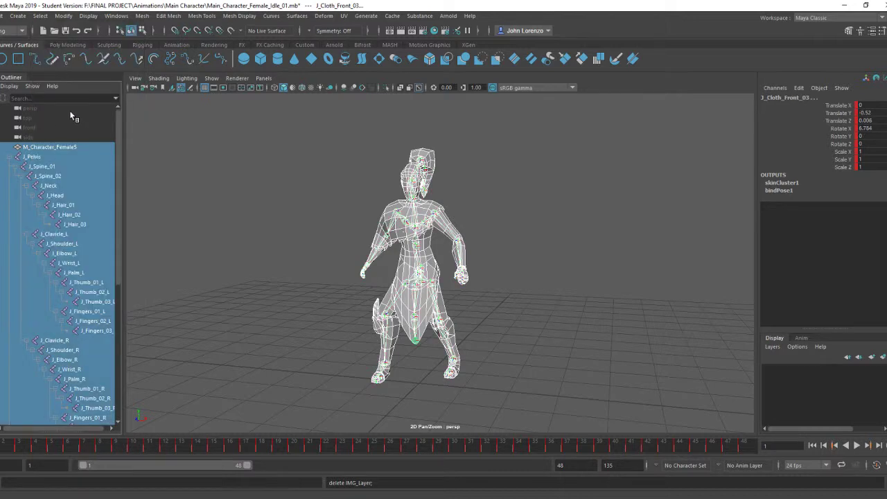
Launch the Game Exporter from the File menu
{"action": "left_click", "coordinate": [3, 15]}
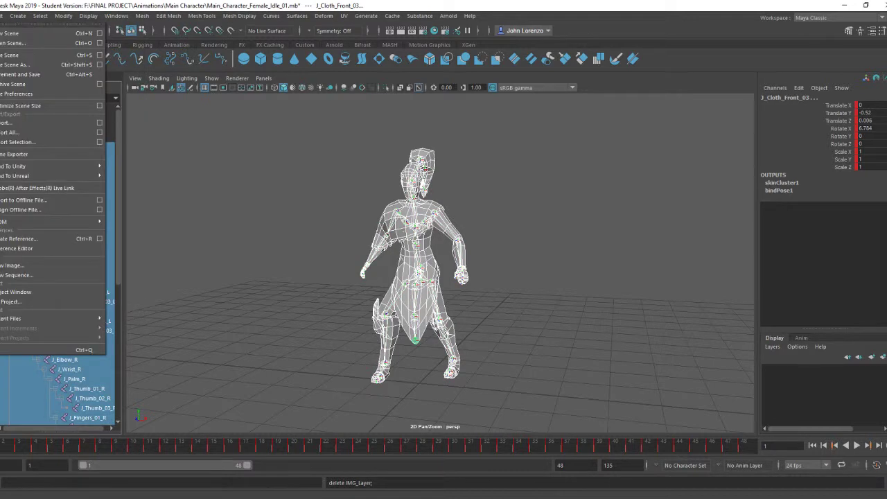
{"action": "left_click", "coordinate": [51, 154]}
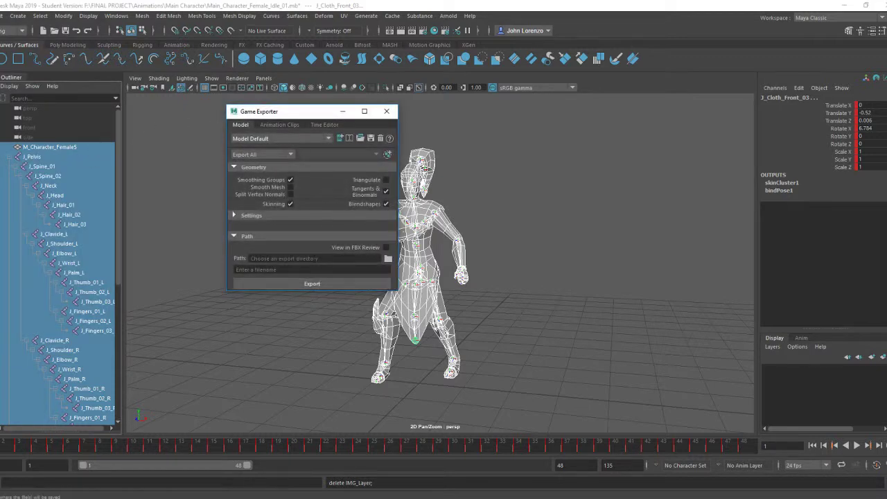
Add an animation clip named Idle and check that it ends at frame 48
{"action": "left_click", "coordinate": [275, 125]}
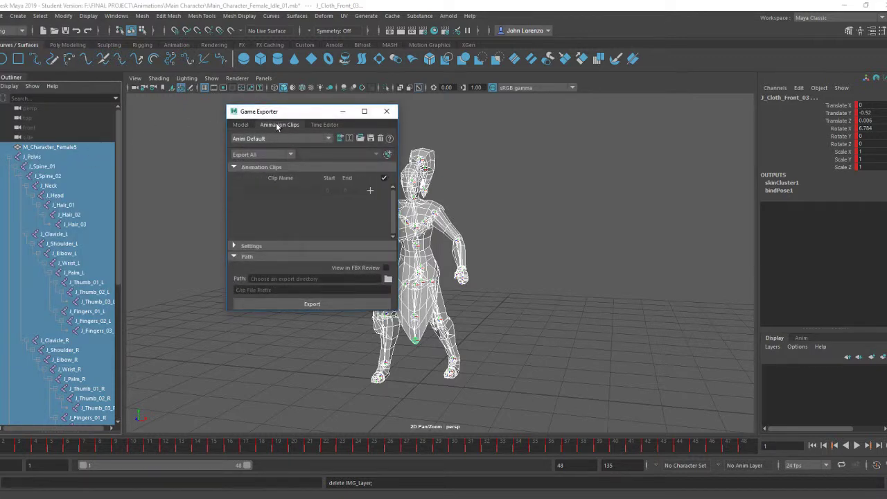
{"action": "left_click_drag", "start_coordinate": [300, 313], "coordinate": [309, 334]}
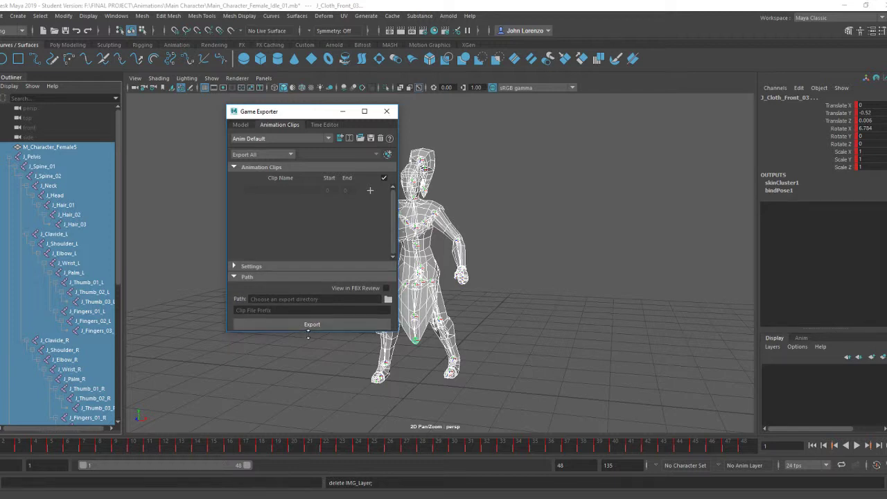
{"action": "left_click", "coordinate": [369, 191]}
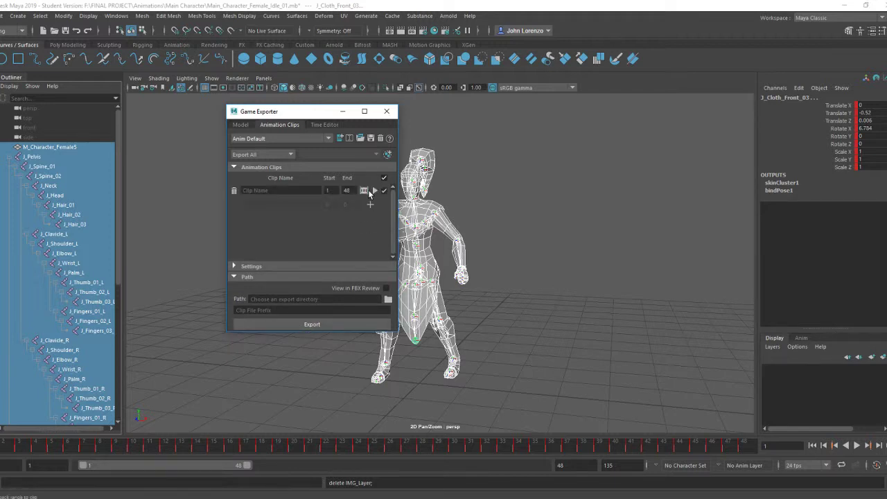
{"action": "left_click", "coordinate": [266, 192]}
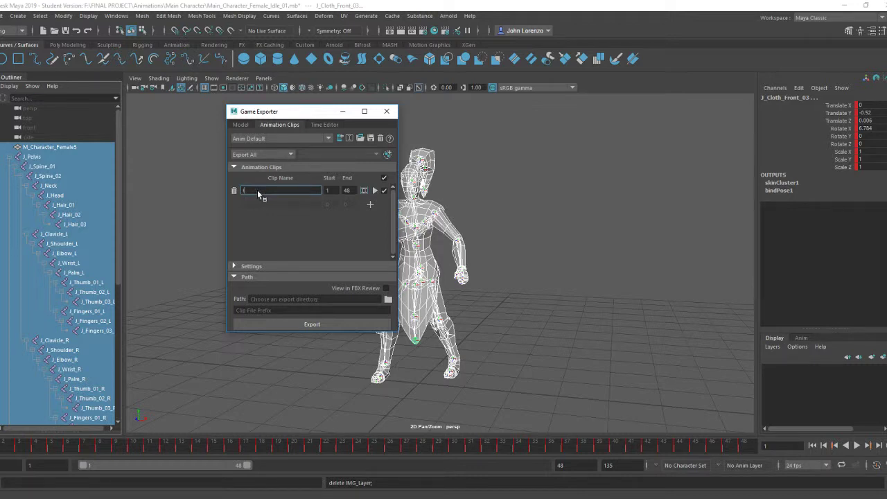
{"action": "type", "text": "Idle"}
{"action": "left_click", "coordinate": [349, 192]}
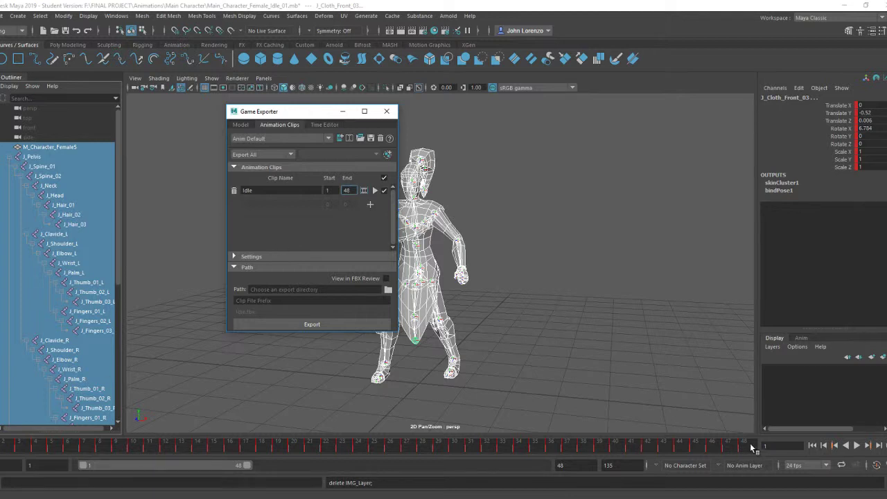
{"action": "left_click", "coordinate": [375, 190]}
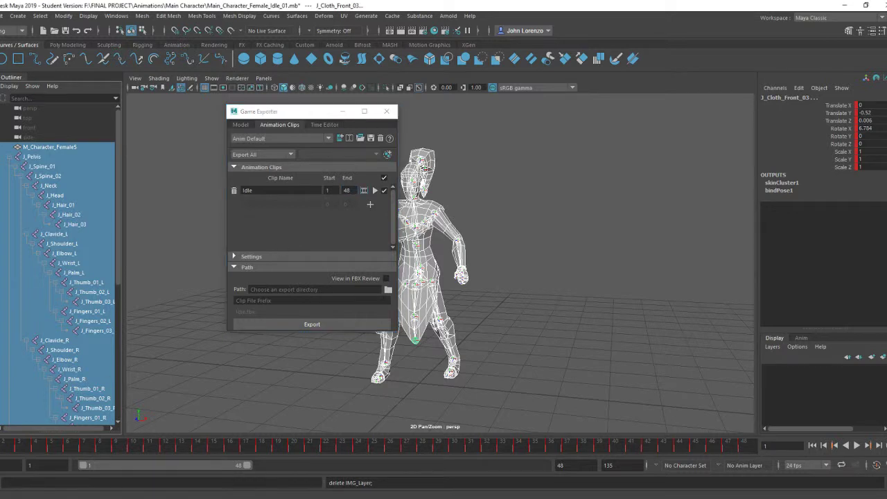
Play the idle animation with nothing selected to see the shaded character, then stop playback
{"action": "left_click", "coordinate": [341, 111]}
{"action": "left_click", "coordinate": [856, 445]}
{"action": "left_click", "coordinate": [627, 352]}
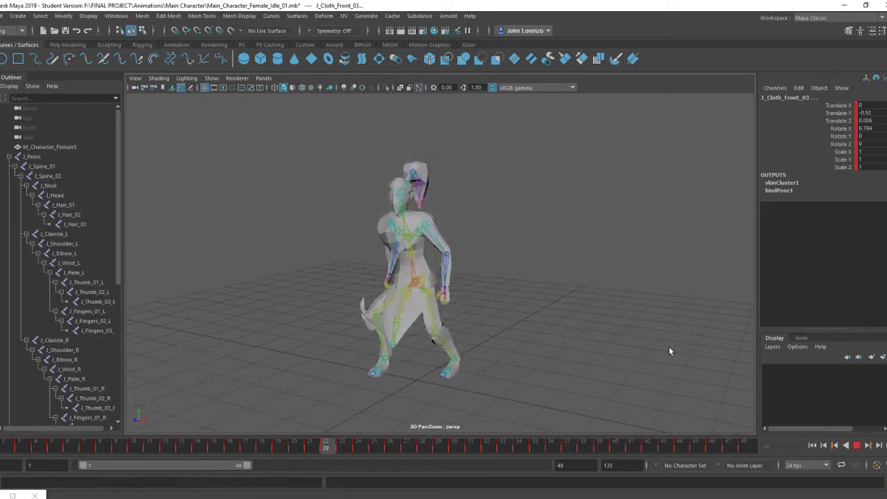
{"action": "left_click", "coordinate": [857, 446]}
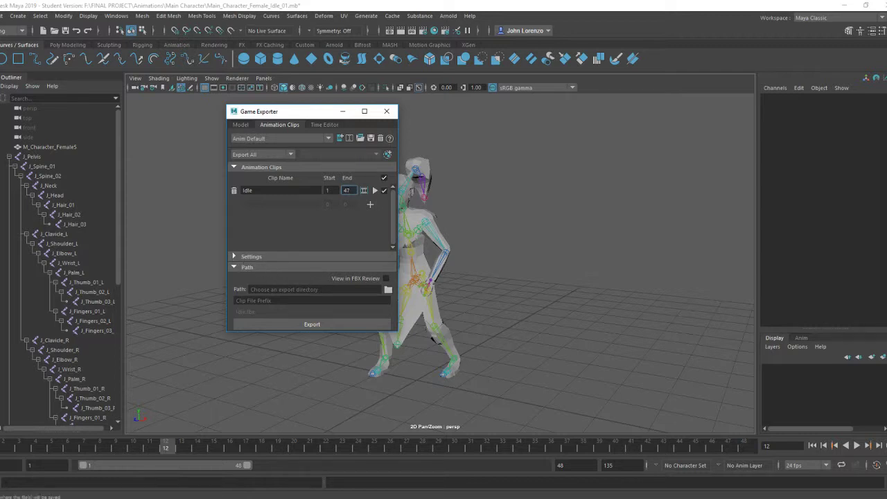
Set the export path to F:\FINAL PROJECT\Animations\Main Character\Exports
{"action": "left_click", "coordinate": [388, 289]}
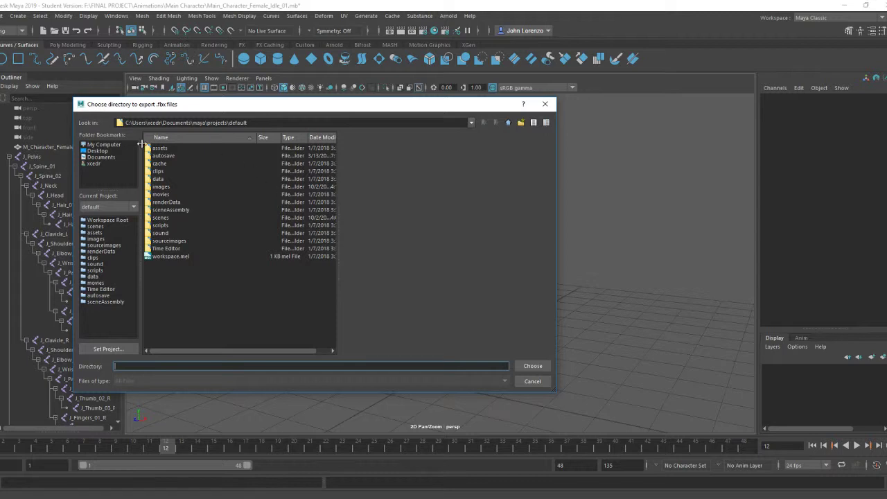
{"action": "left_click", "coordinate": [114, 145]}
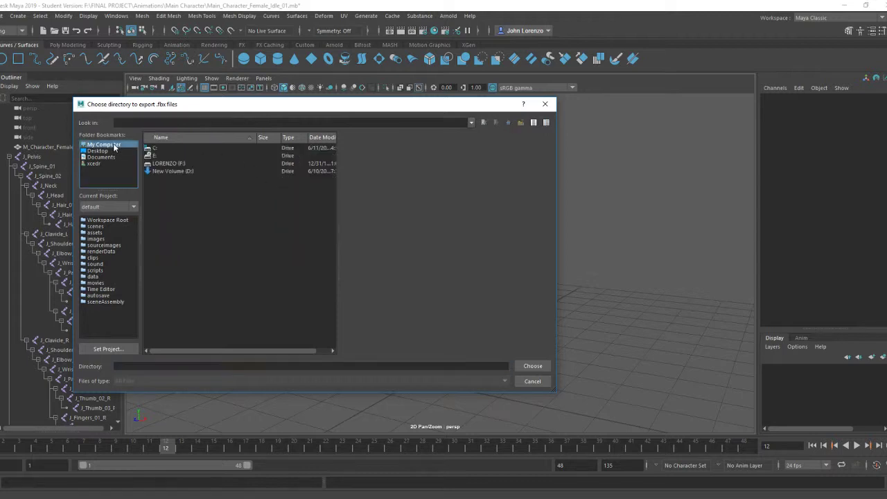
{"action": "double_click", "coordinate": [187, 165]}
{"action": "double_click", "coordinate": [173, 178]}
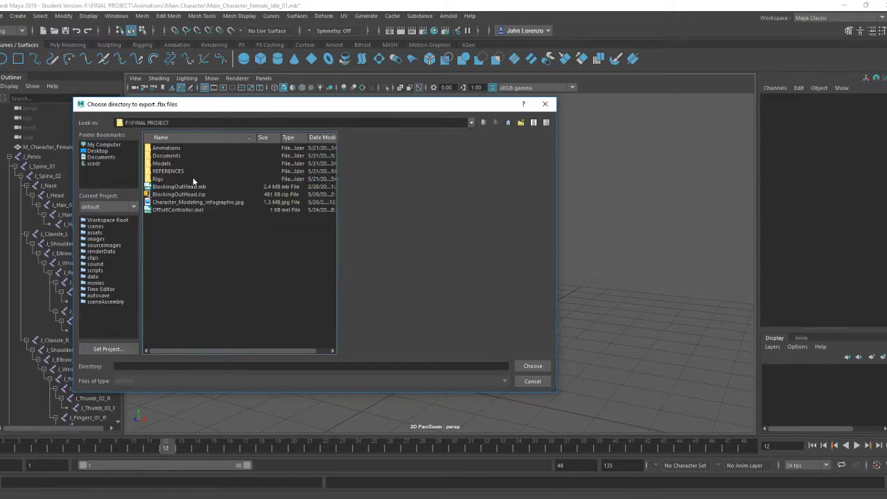
{"action": "double_click", "coordinate": [166, 147]}
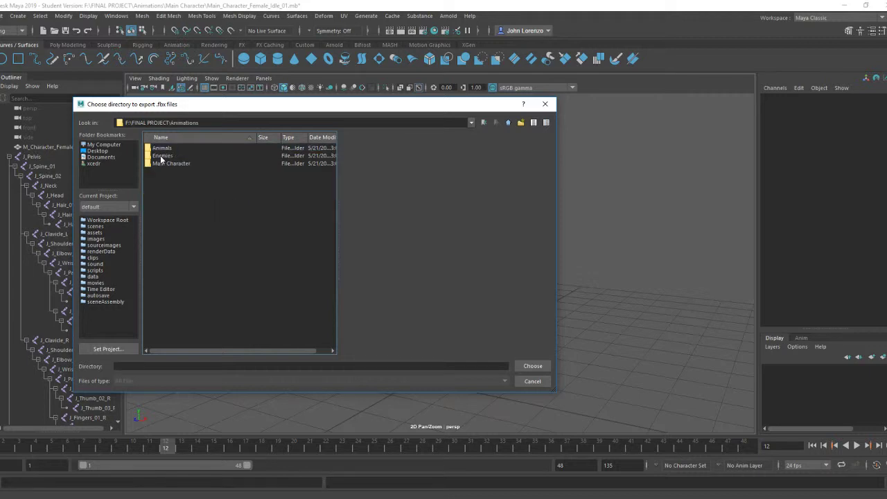
{"action": "double_click", "coordinate": [180, 164]}
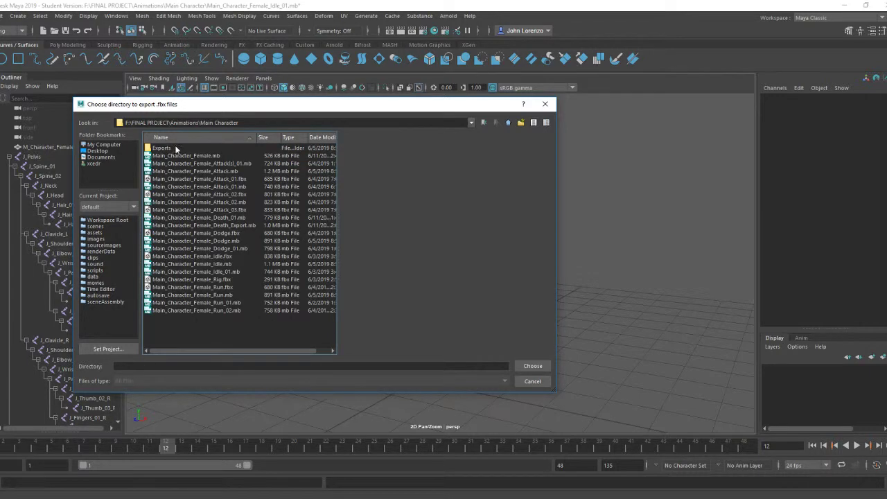
{"action": "double_click", "coordinate": [166, 148]}
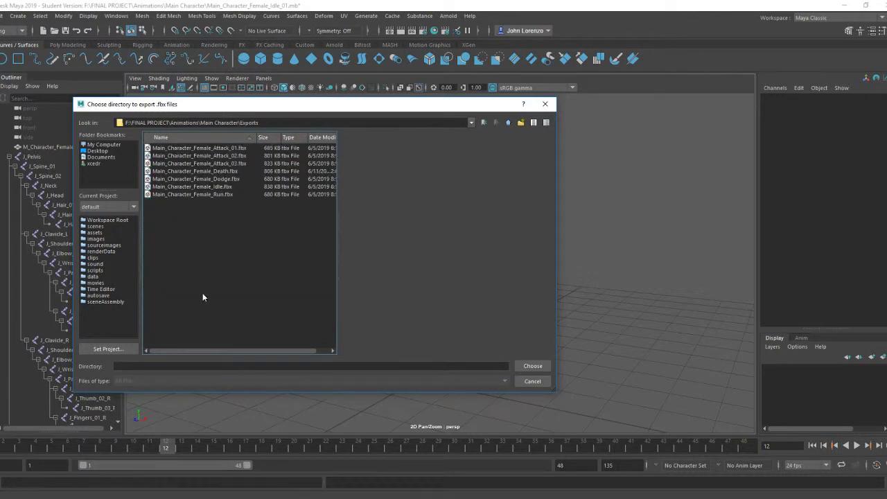
{"action": "left_click", "coordinate": [531, 365]}
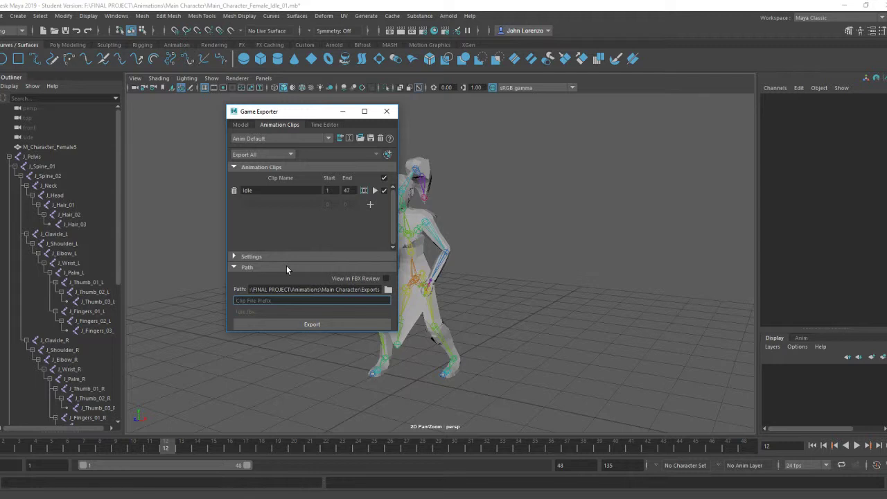
Enter Main_Character_Female_ as the clip file prefix so the clip exports as Main_Character_Female_Idle.fbx
{"action": "type", "text": "Main_"}
{"action": "type", "text": "Character"}
{"action": "type", "text": "_Female_"}
{"action": "key", "text": "Tab"}
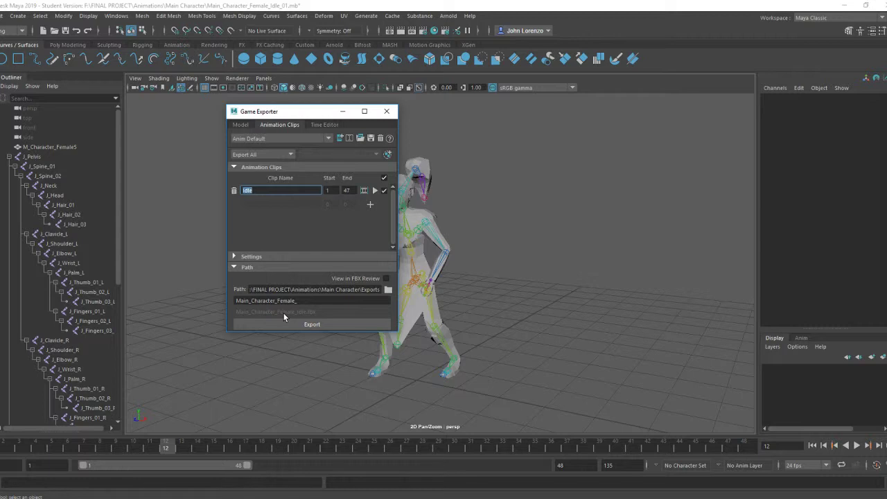
{"action": "left_click", "coordinate": [267, 324]}
In the Idle clip's advanced export settings, turn off Automatic units and convert to Centimeters (scale 100.0)
{"action": "left_click", "coordinate": [234, 257]}
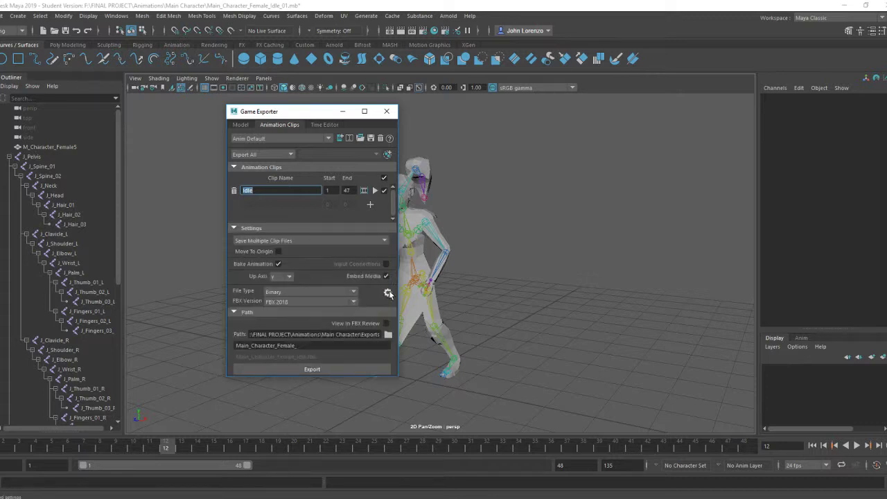
{"action": "left_click", "coordinate": [388, 293]}
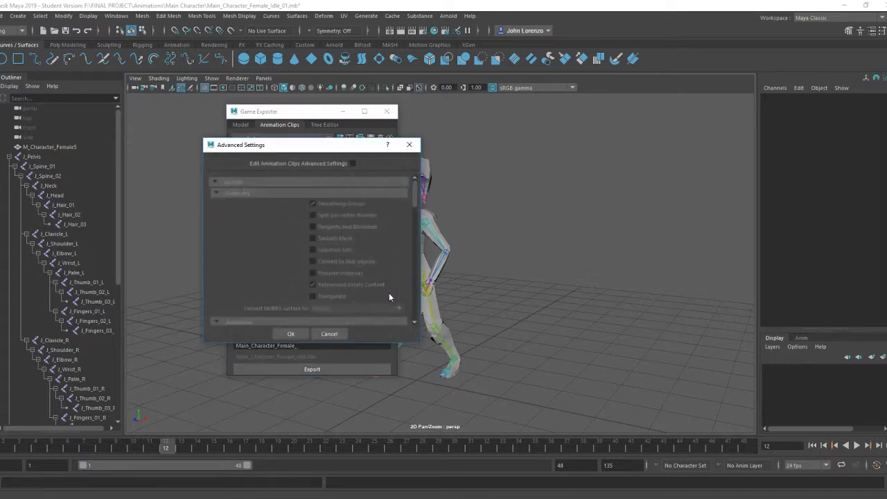
{"action": "left_click", "coordinate": [352, 164]}
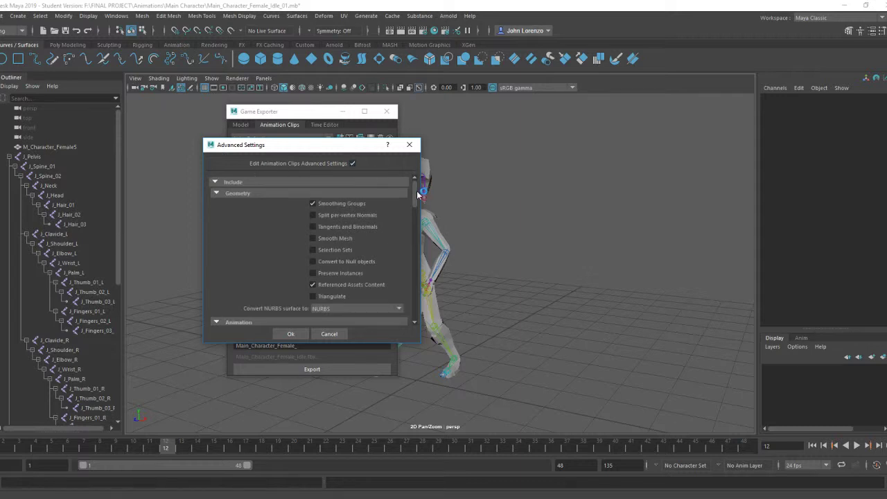
{"action": "left_click_drag", "start_coordinate": [416, 189], "coordinate": [409, 284]}
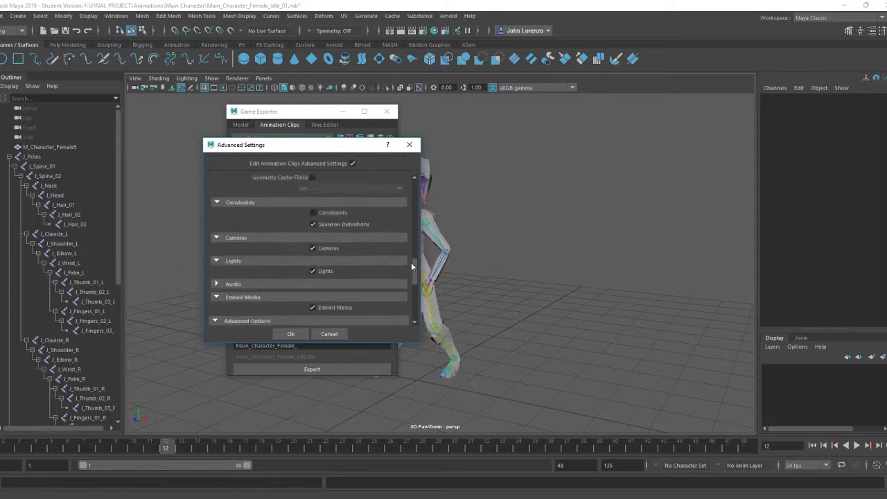
{"action": "scroll", "coordinate": [409, 283], "scroll_direction": "down", "scroll_amount": 1}
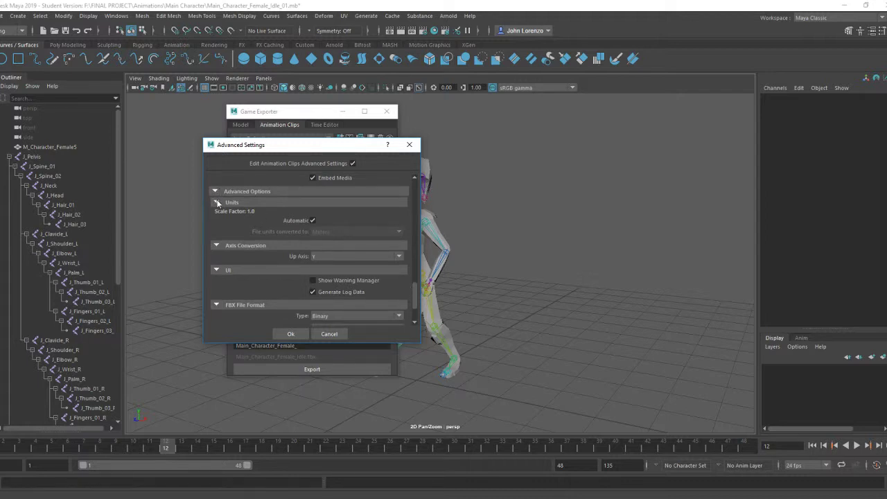
{"action": "left_click", "coordinate": [312, 221]}
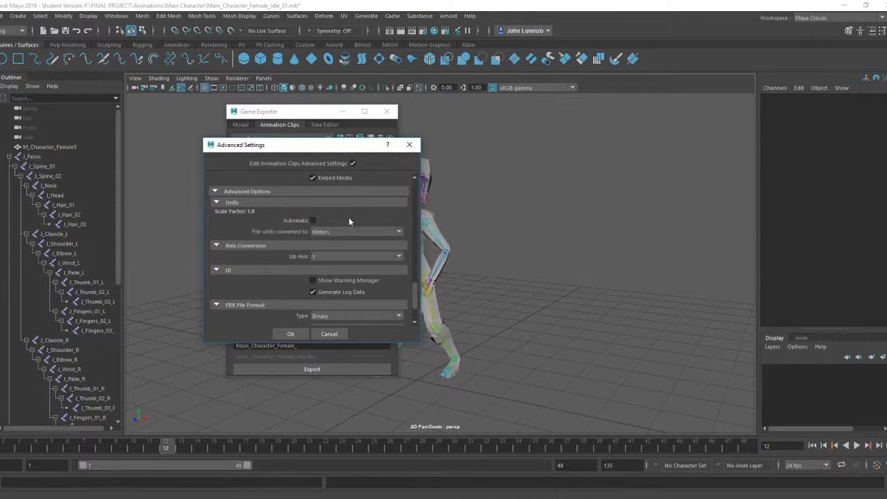
{"action": "left_click", "coordinate": [349, 231]}
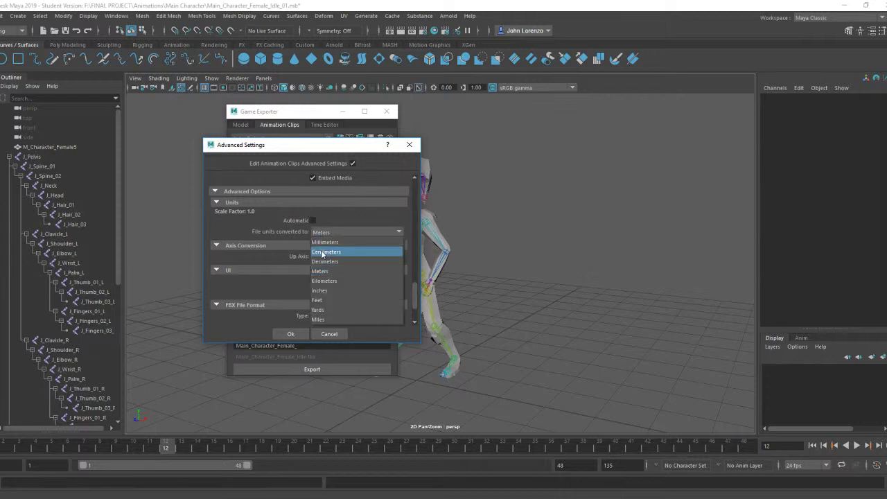
{"action": "left_click", "coordinate": [322, 252]}
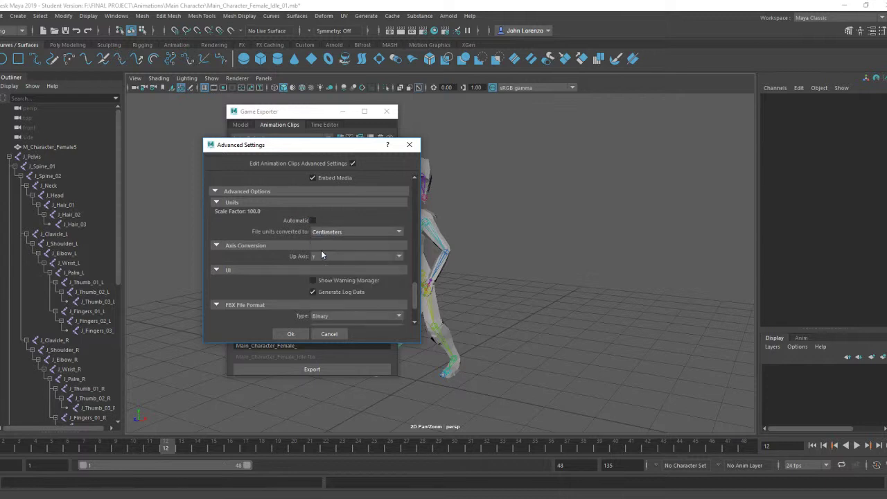
{"action": "left_click", "coordinate": [281, 332]}
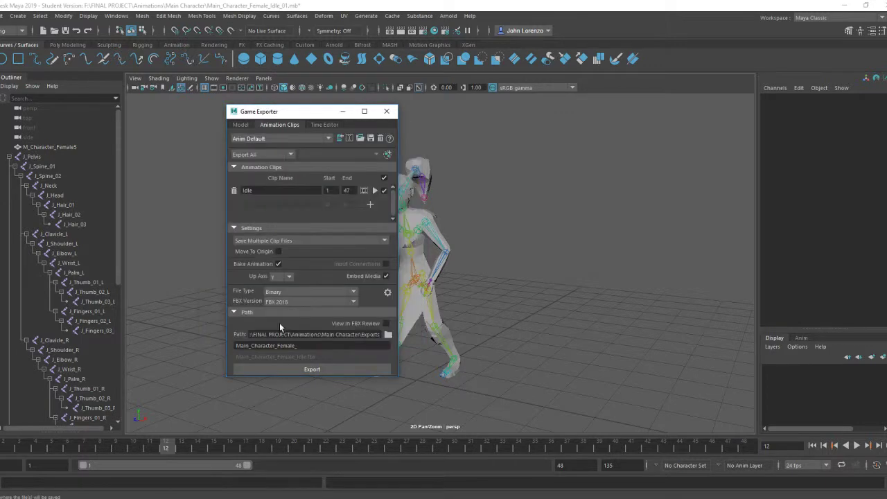
Export the Idle clip, overwriting Main_Character_Female_Idle.fbx, then close the Game Exporter
{"action": "left_click", "coordinate": [270, 368]}
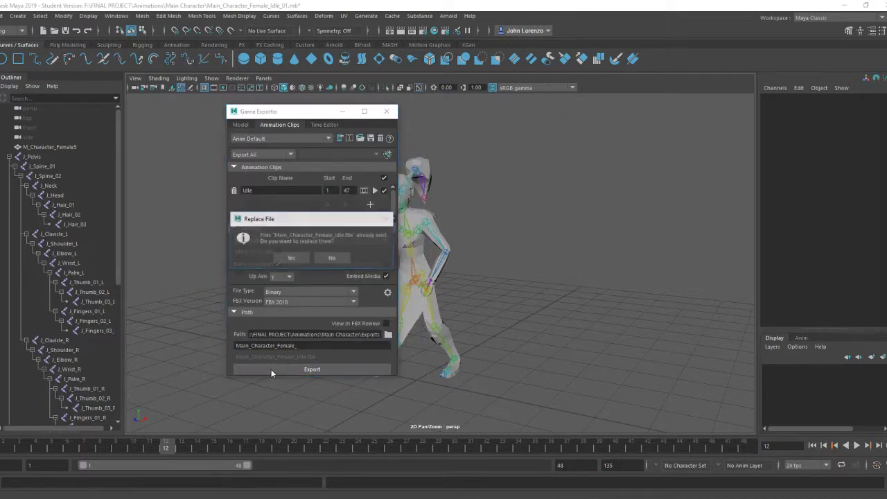
{"action": "left_click", "coordinate": [295, 258]}
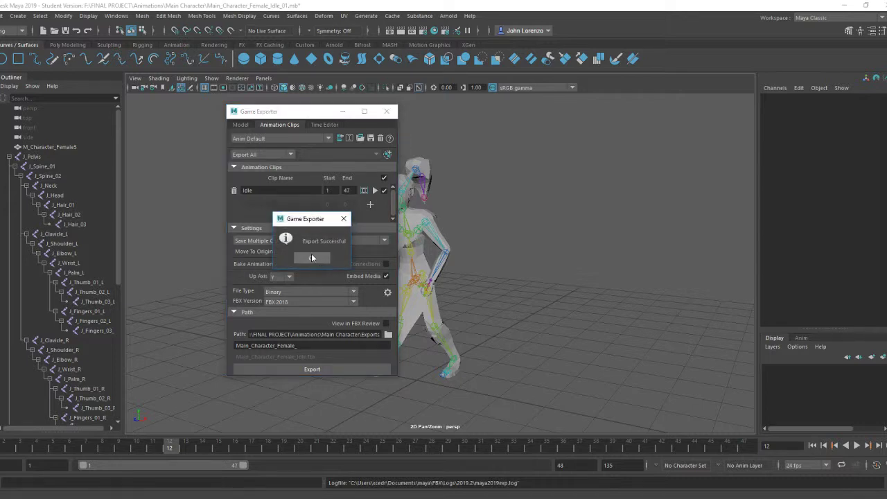
{"action": "left_click", "coordinate": [311, 258]}
{"action": "left_click", "coordinate": [386, 111]}
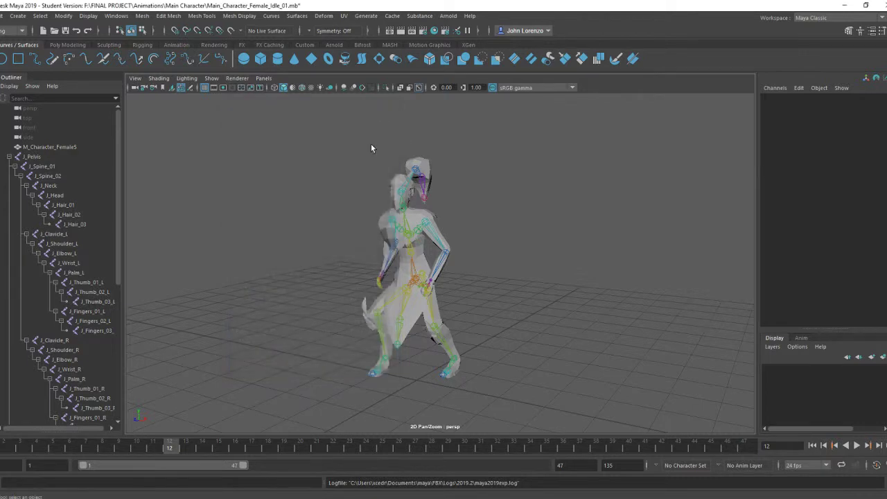